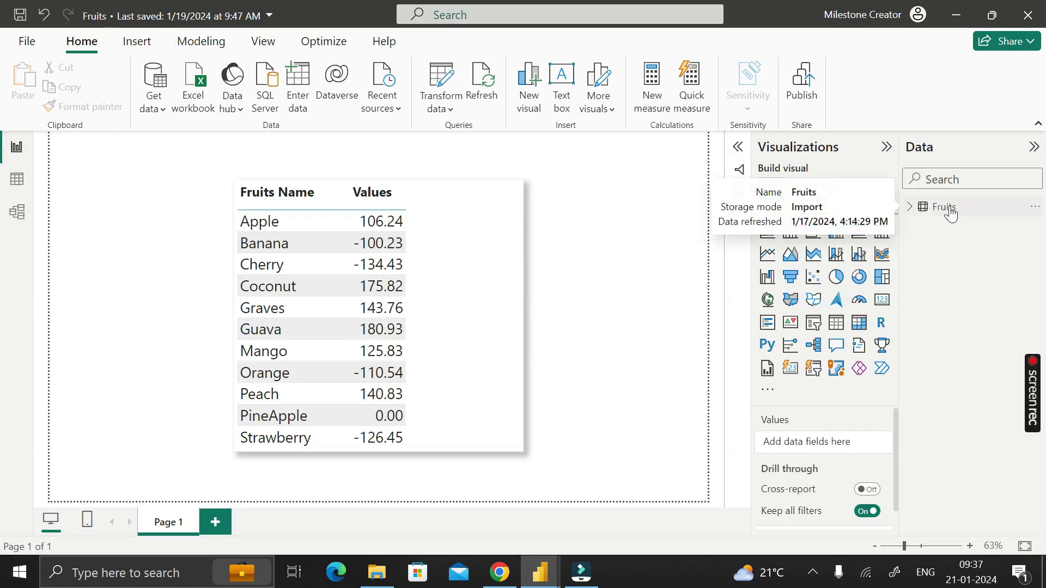
Examine the rows of the Fruits table in the data view and list the fields used by the report's table visual
left_click(17, 179)
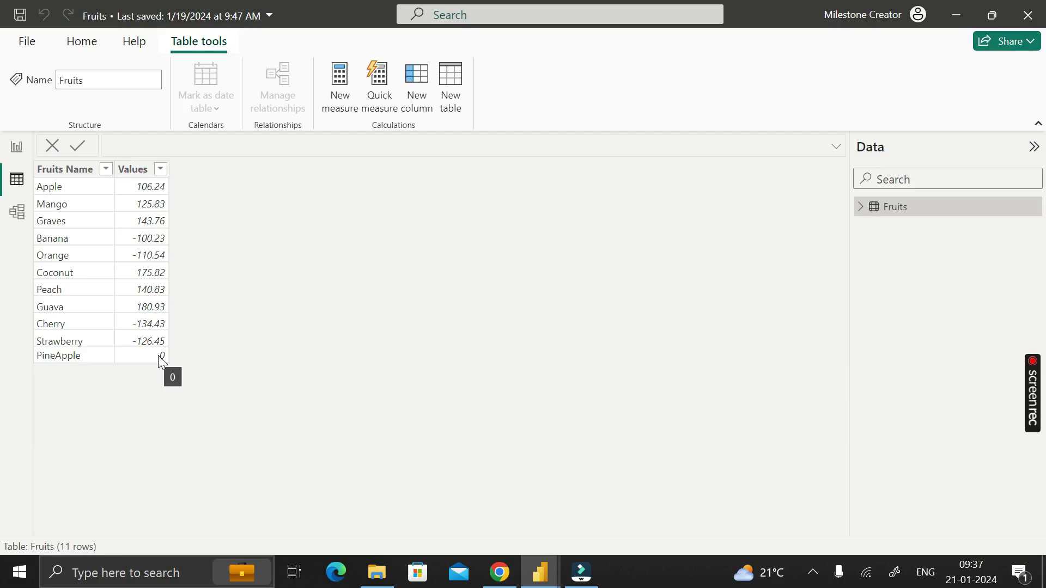
left_click(17, 147)
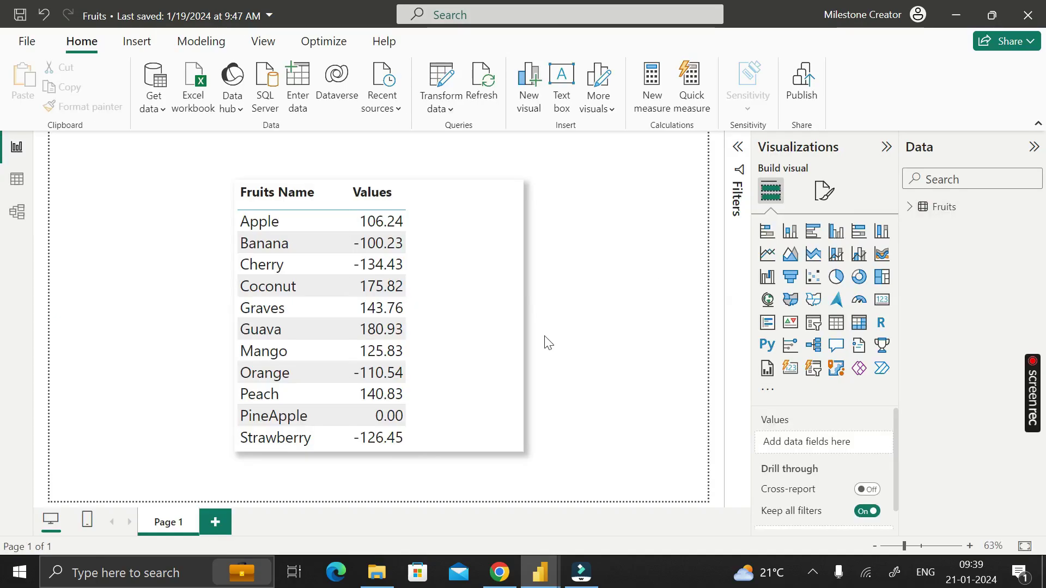
left_click(480, 262)
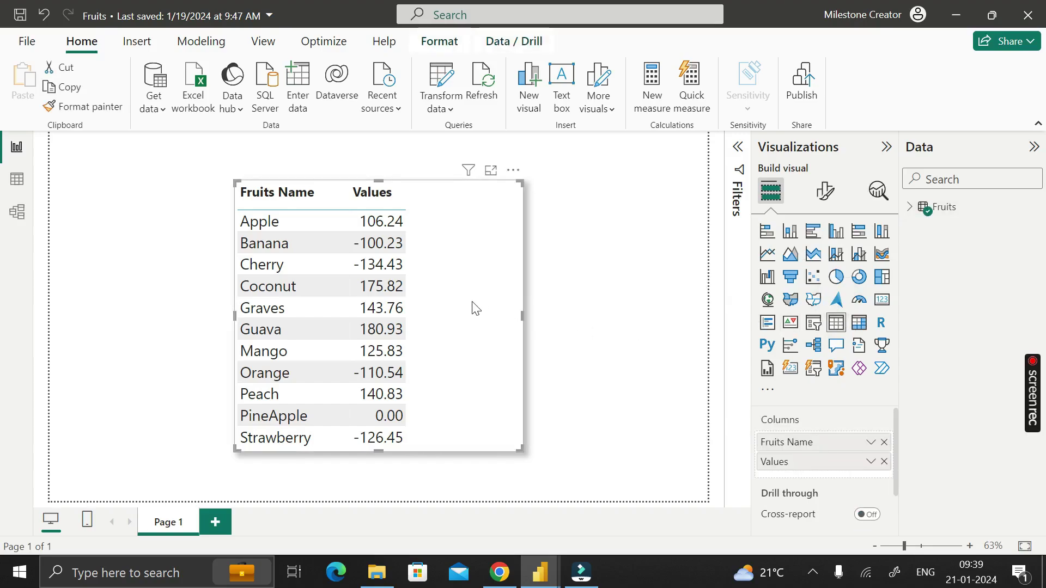
left_click(910, 208)
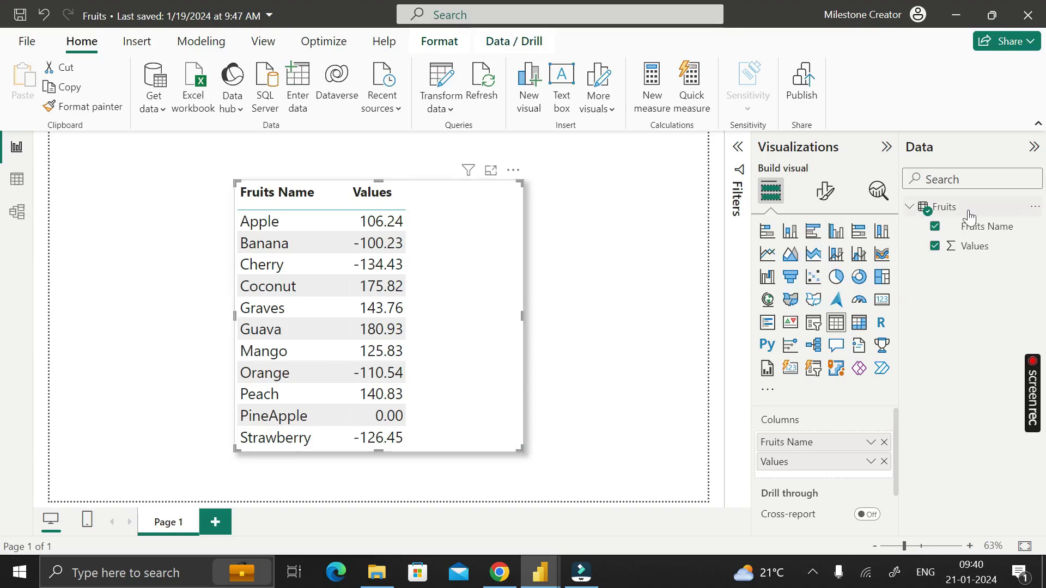
Create a new measure named Formatted Value in the Fruits table
mouse_move(962, 214)
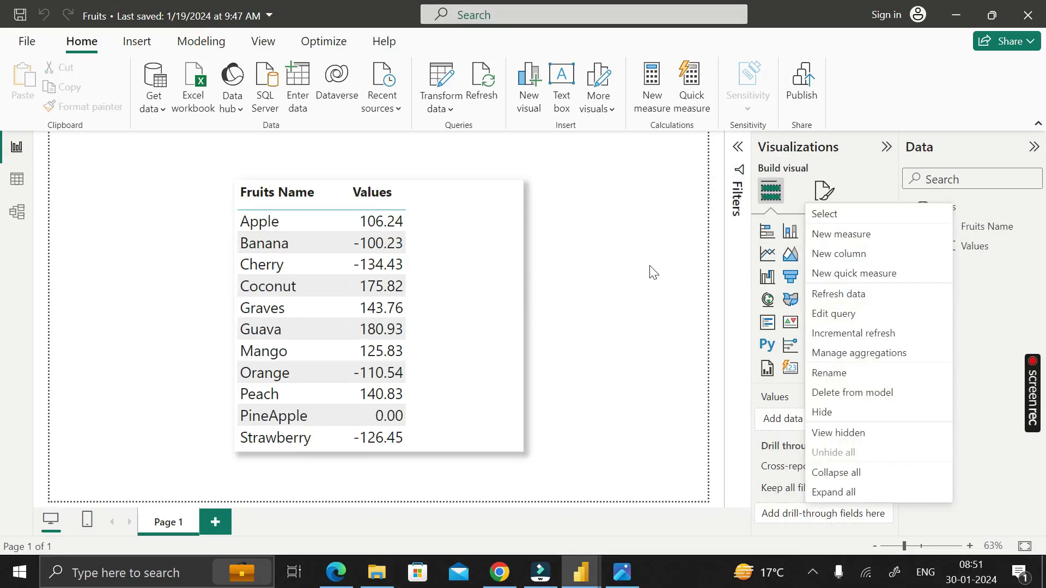
left_click(653, 274)
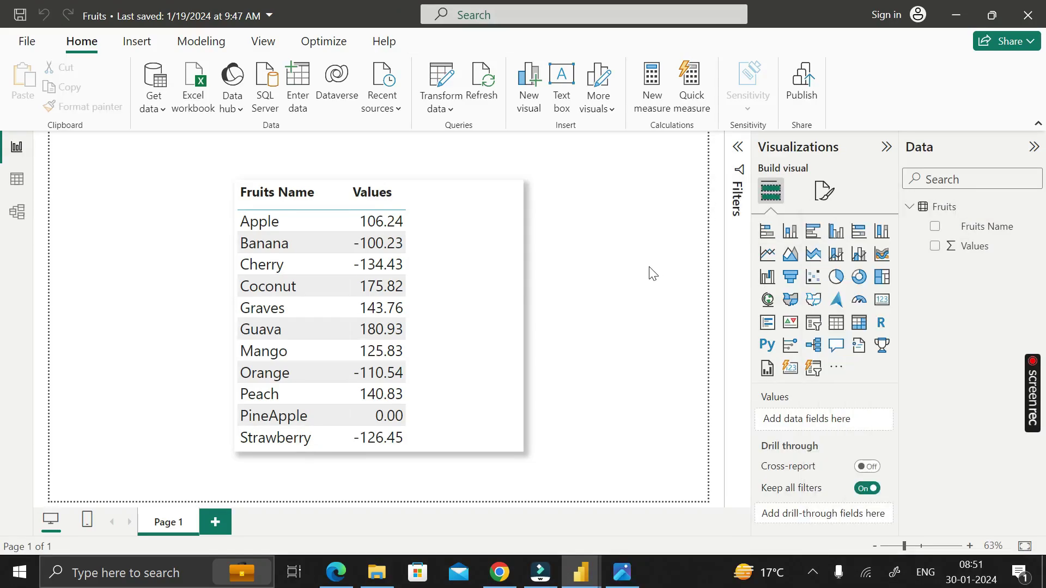
right_click(956, 211)
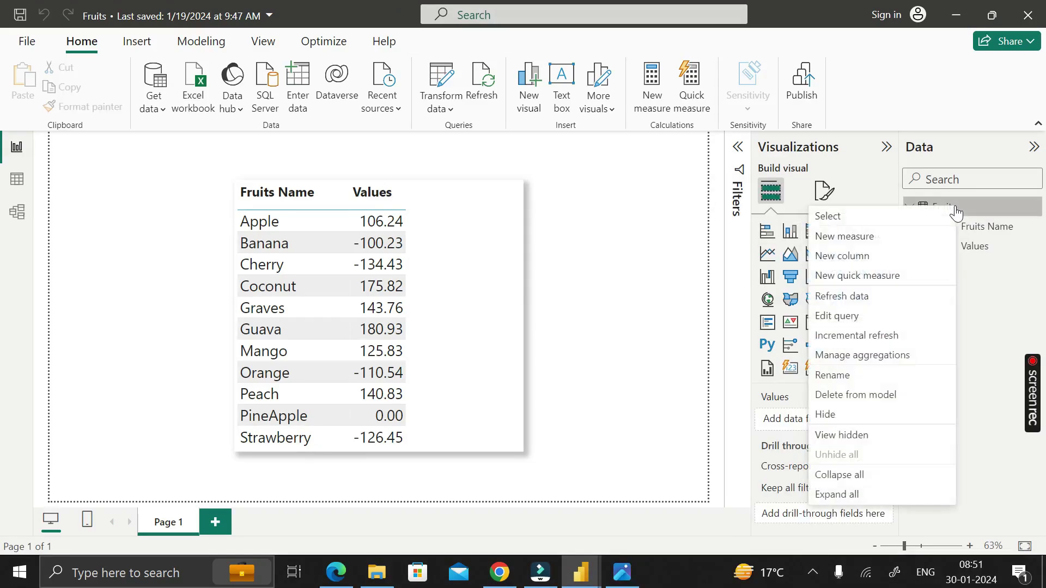
left_click(874, 240)
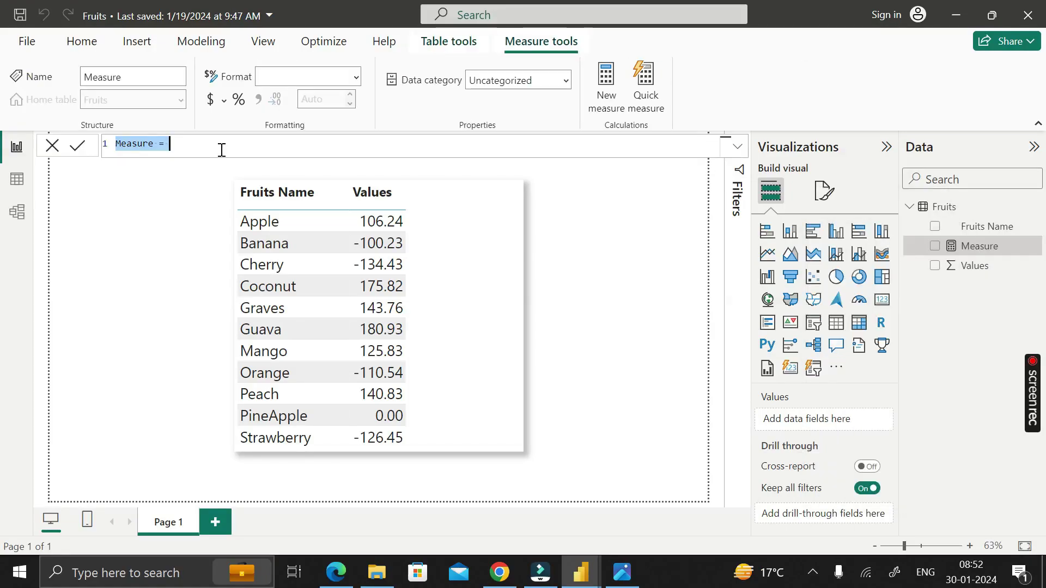
key("BackSpace")
type("F")
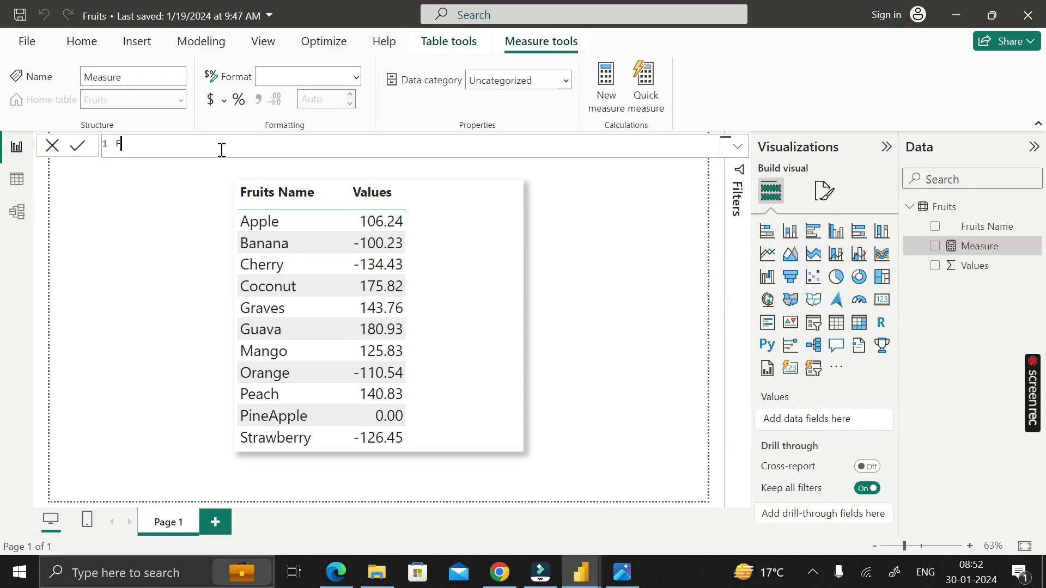
type("ormatted Value =")
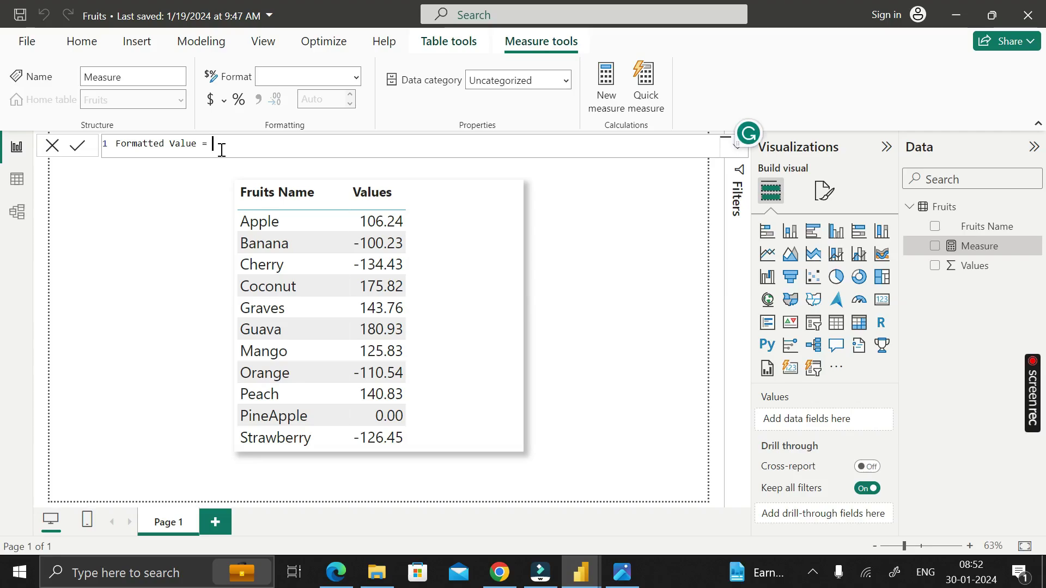
Start the measure's formula with the FORMAT function, using MAX(Fruits[Values]) as the value to format
type("FORMAT(")
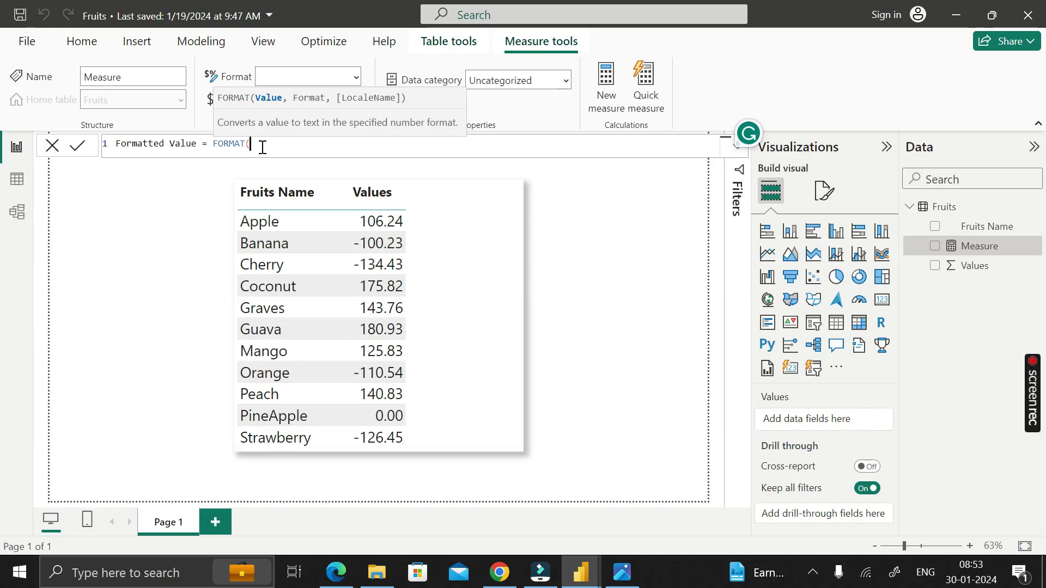
type("MAX(")
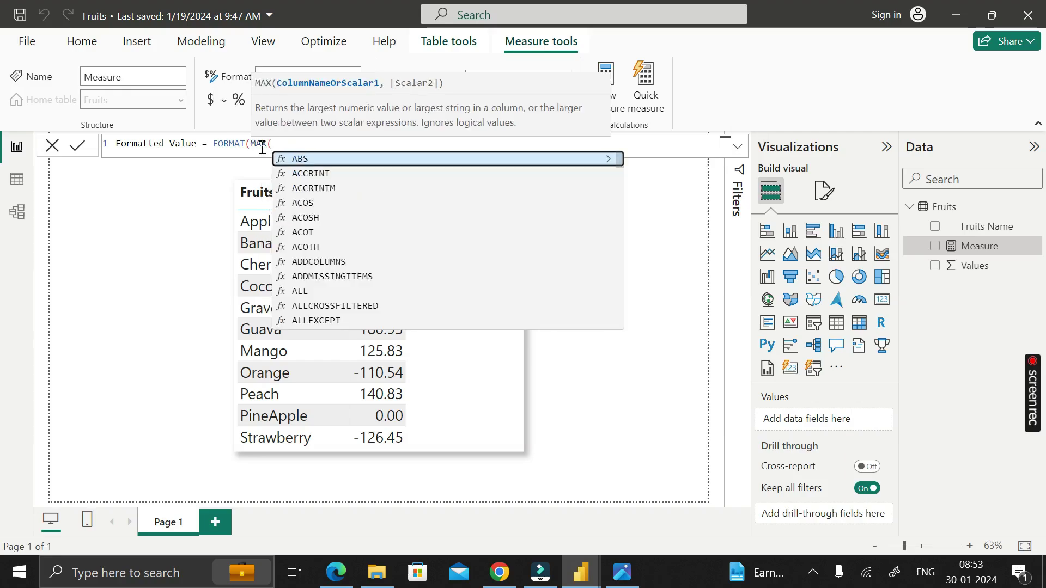
type("V")
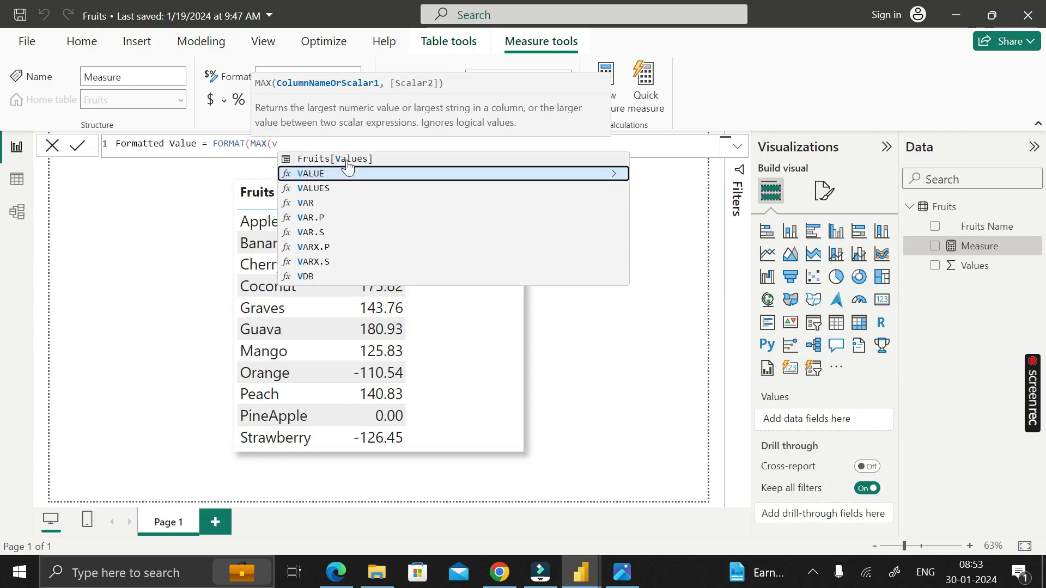
key("Up")
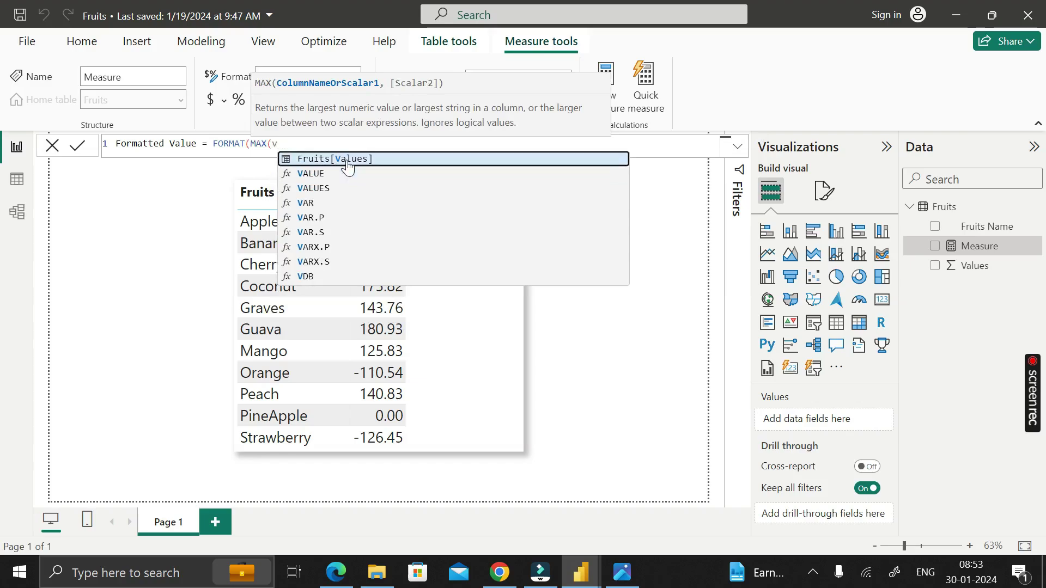
key("Tab")
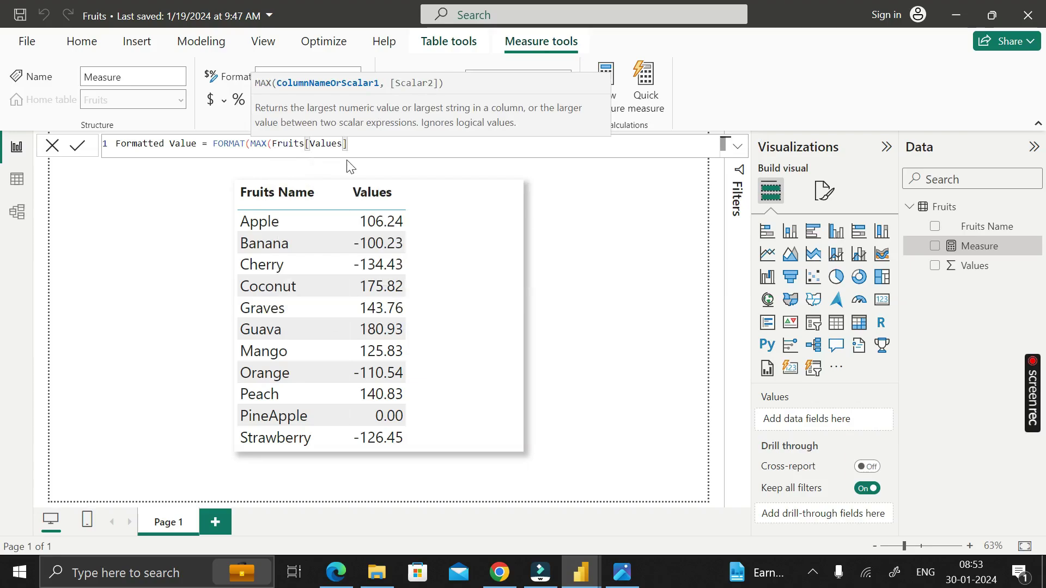
type(")")
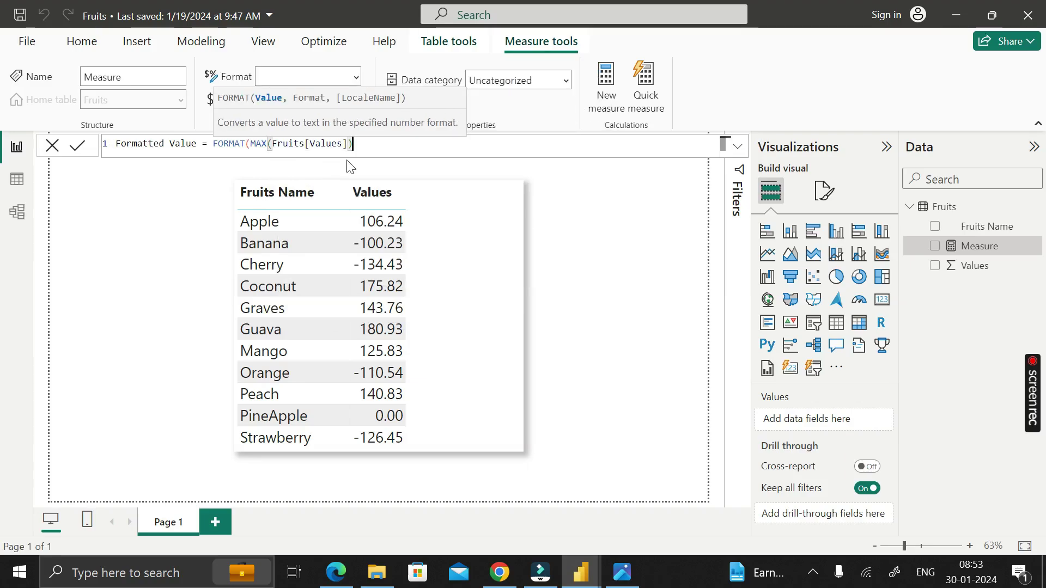
type(",")
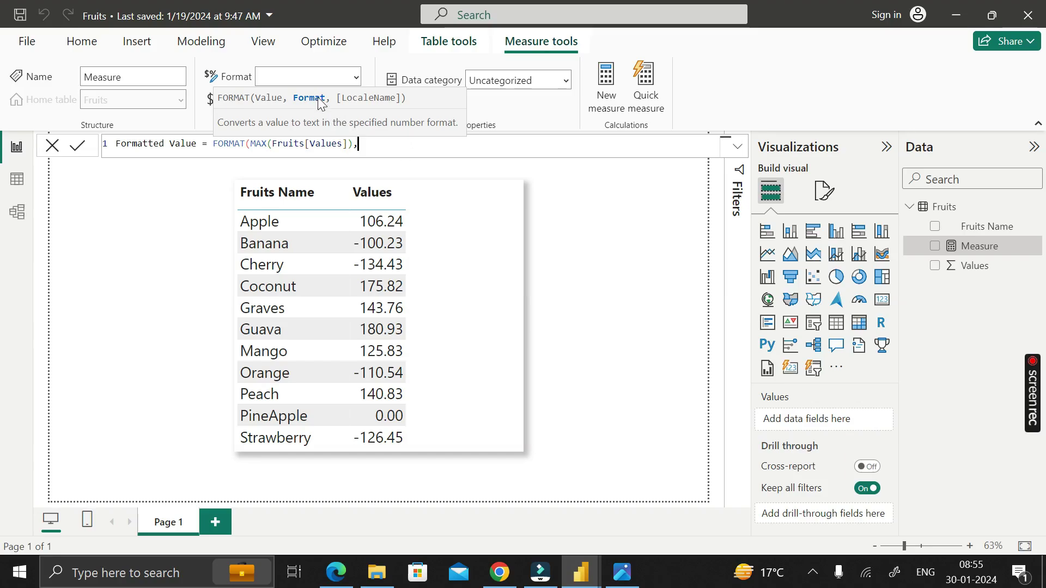
Complete the FORMAT expression with the format string "##,###.#; (##,###.#); -" for positive, negative and zero values
type("\"\"")
left_click(365, 142)
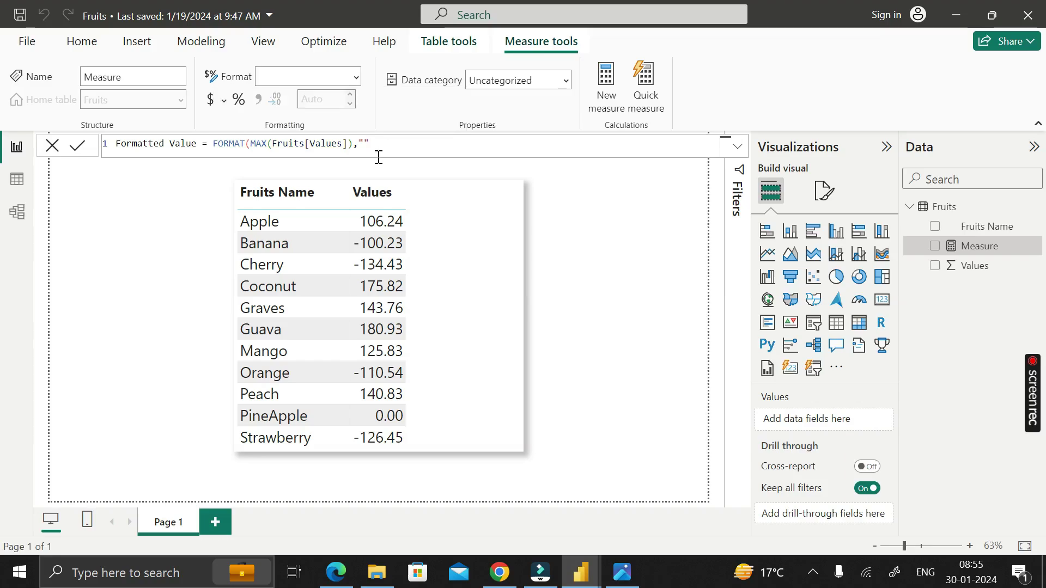
type("##,")
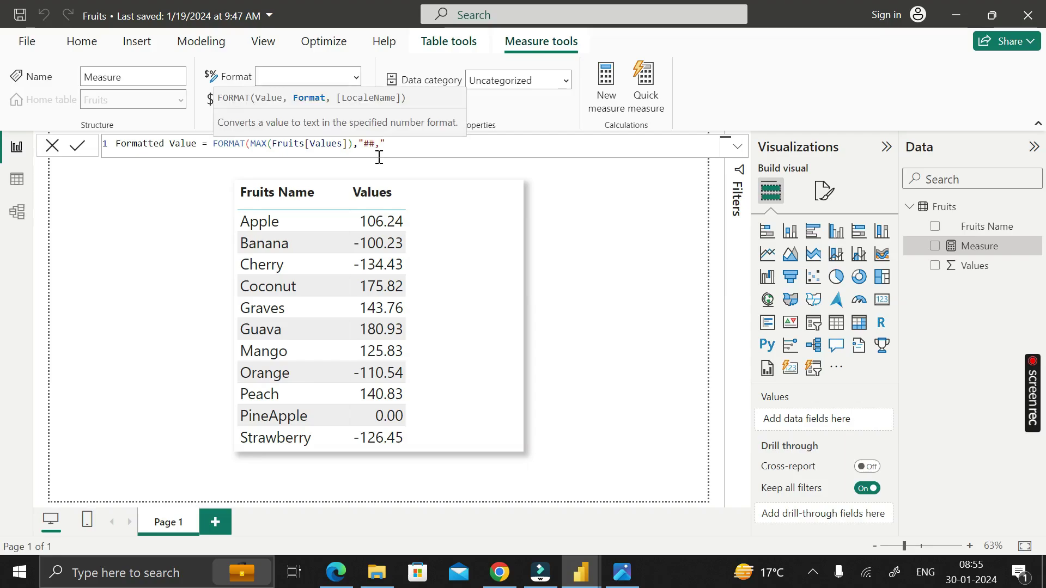
type("###.")
type(";")
type(" ##,###")
type(".#")
type(")")
type("(")
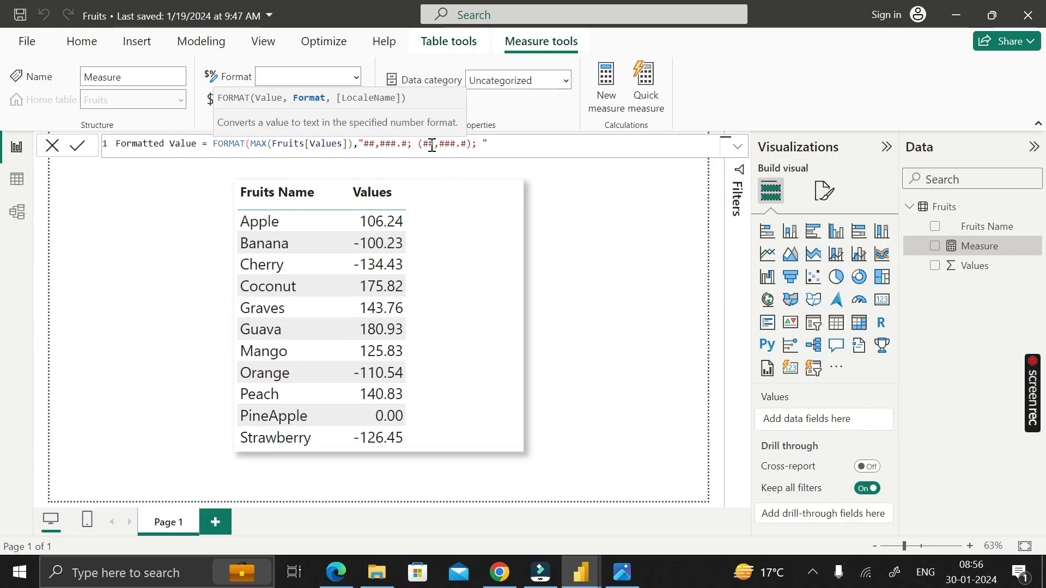
type("-\")")
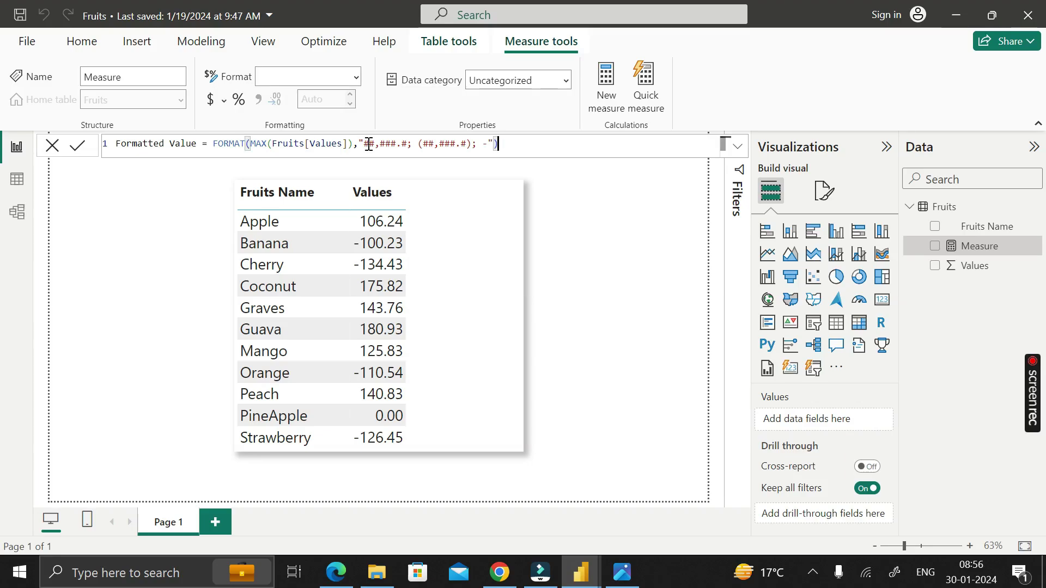
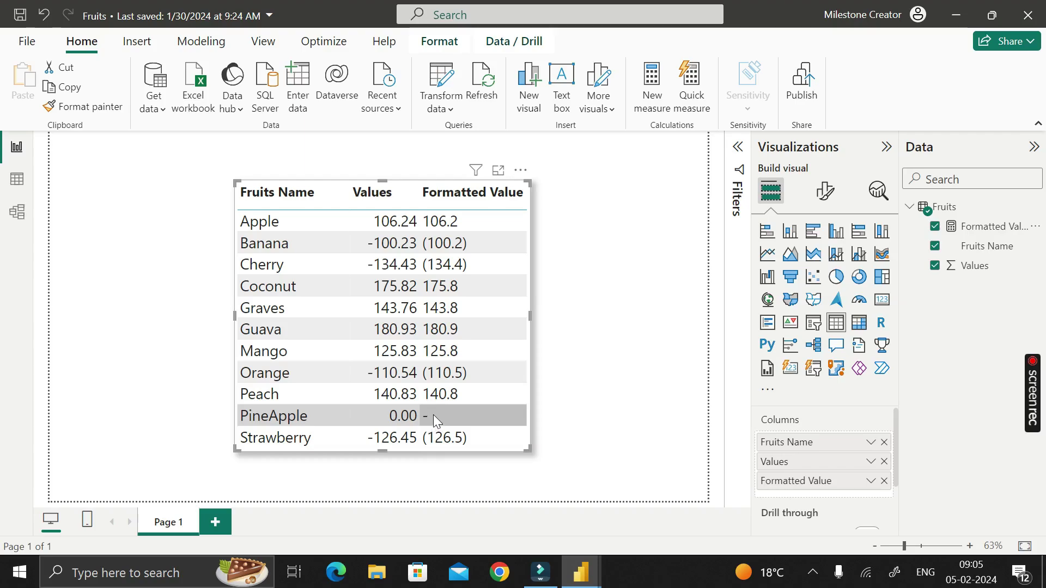
Right-align the values of the Formatted Value column in the table visual using its specific column settings
left_click(636, 340)
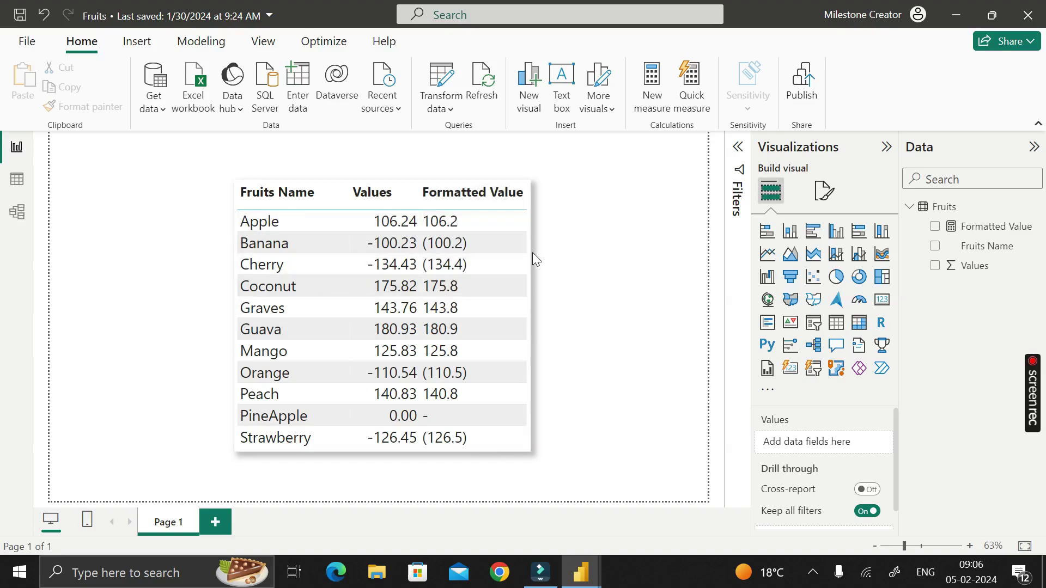
left_click(530, 450)
left_click(825, 194)
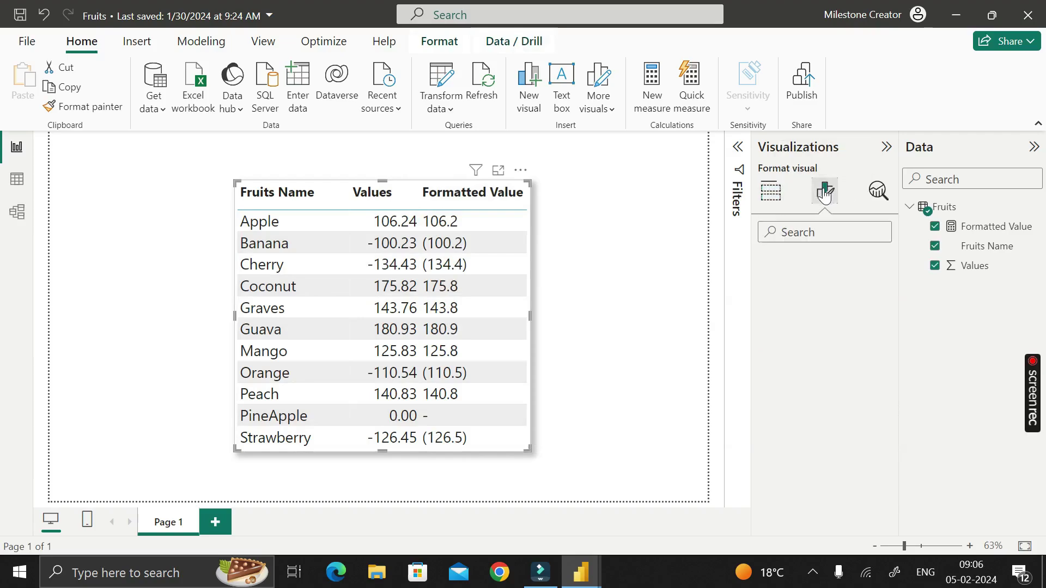
scroll(785, 436, "down", 1)
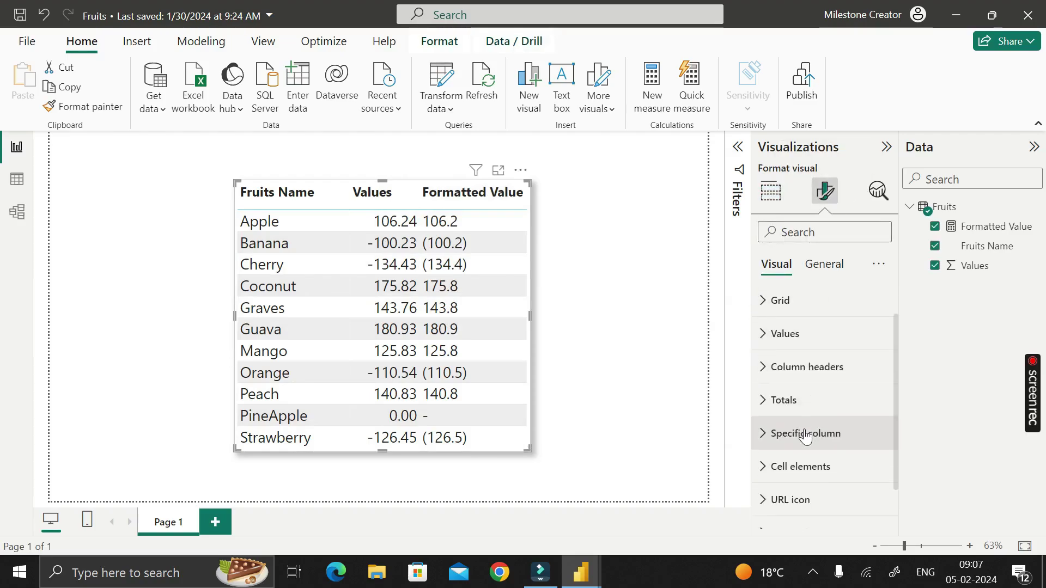
left_click(761, 440)
scroll(830, 424, "down", 4)
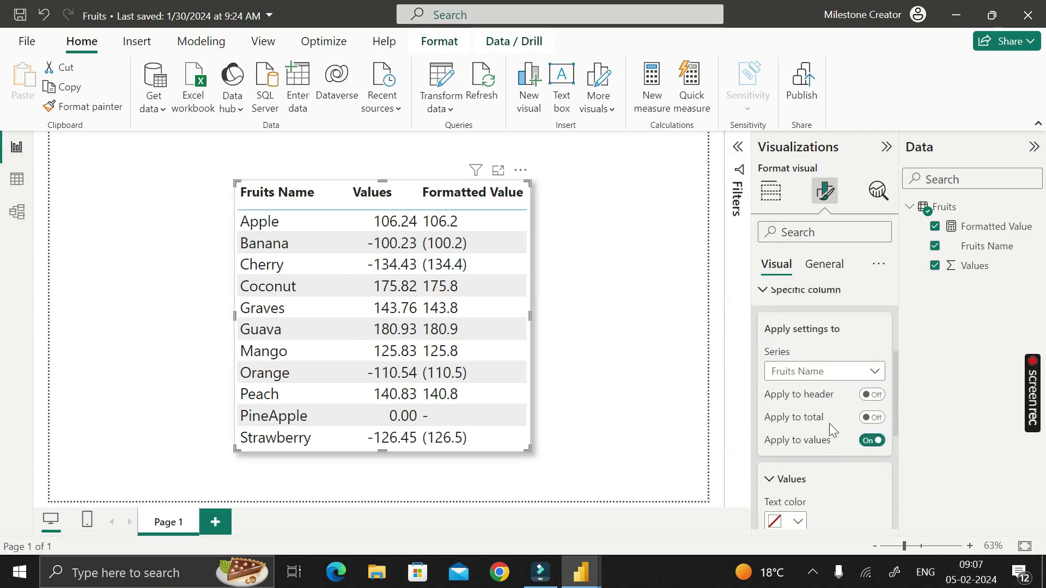
left_click(874, 371)
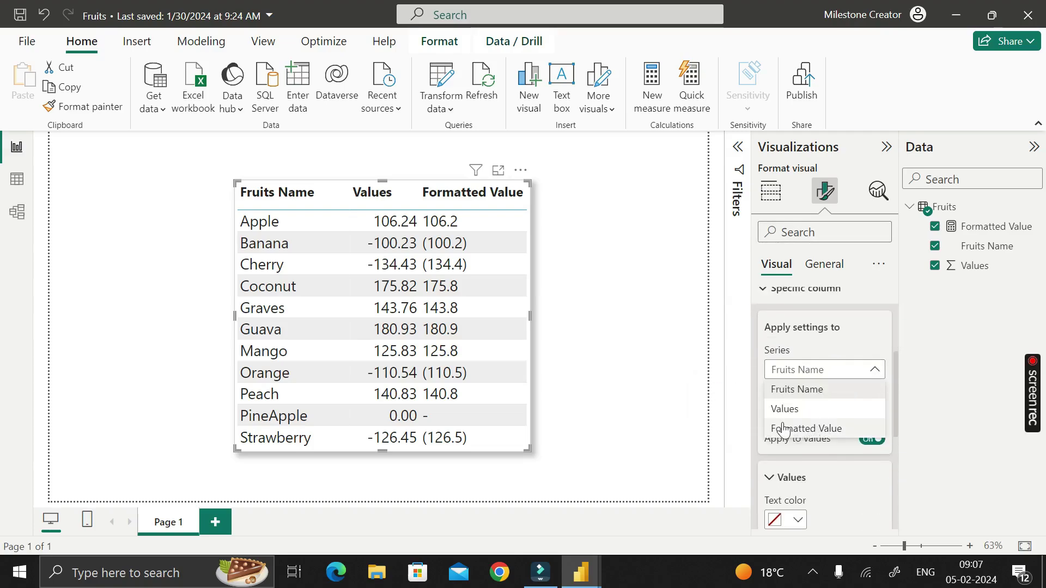
left_click(828, 428)
scroll(853, 398, "down", 1)
scroll(851, 391, "down", 3)
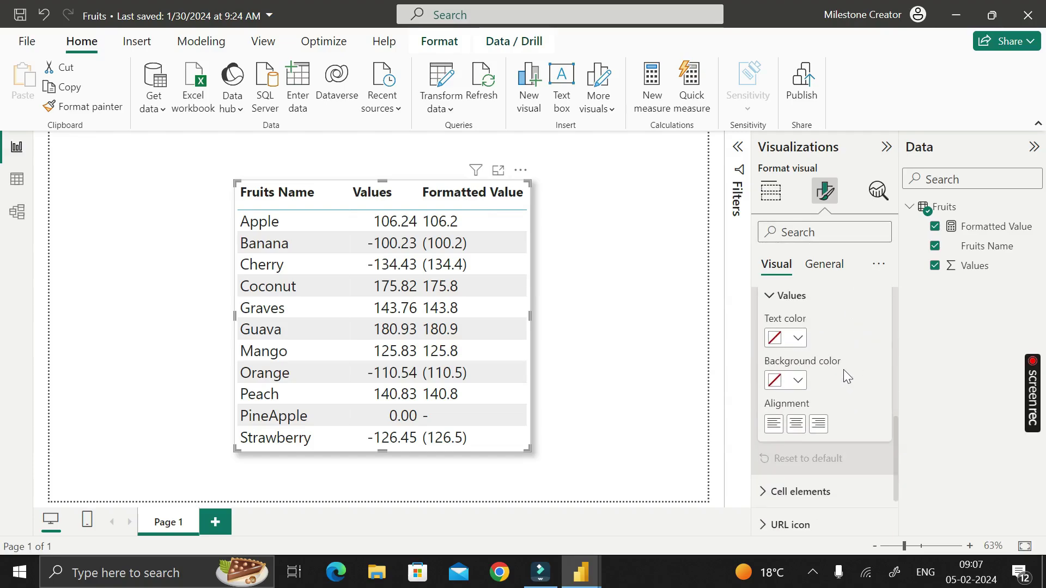
left_click(819, 425)
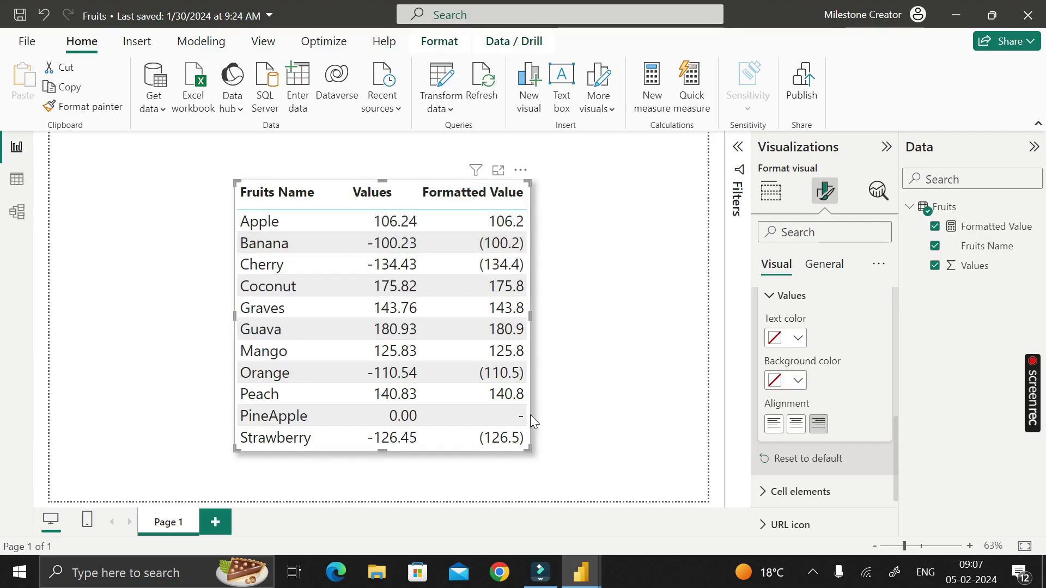
Set the text color of the Formatted Value column's values to the custom green #0CF22B
left_click(798, 340)
left_click(799, 338)
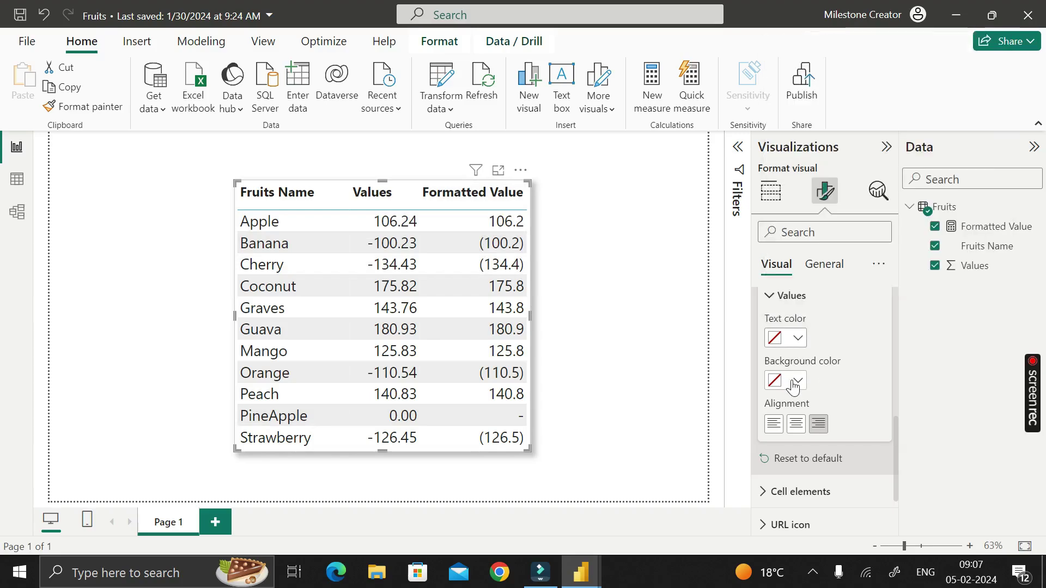
left_click(800, 340)
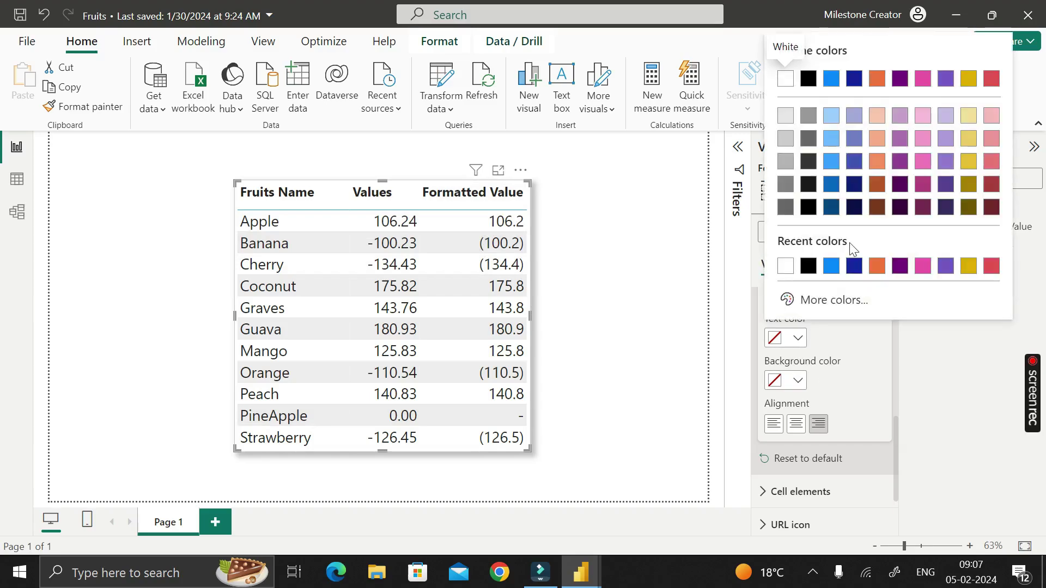
left_click(832, 301)
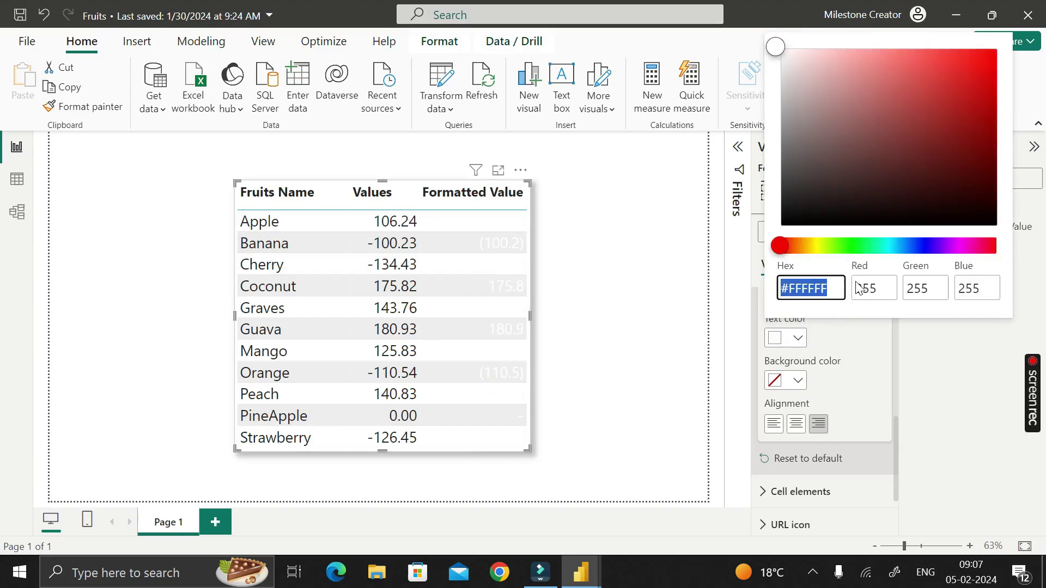
left_click(858, 248)
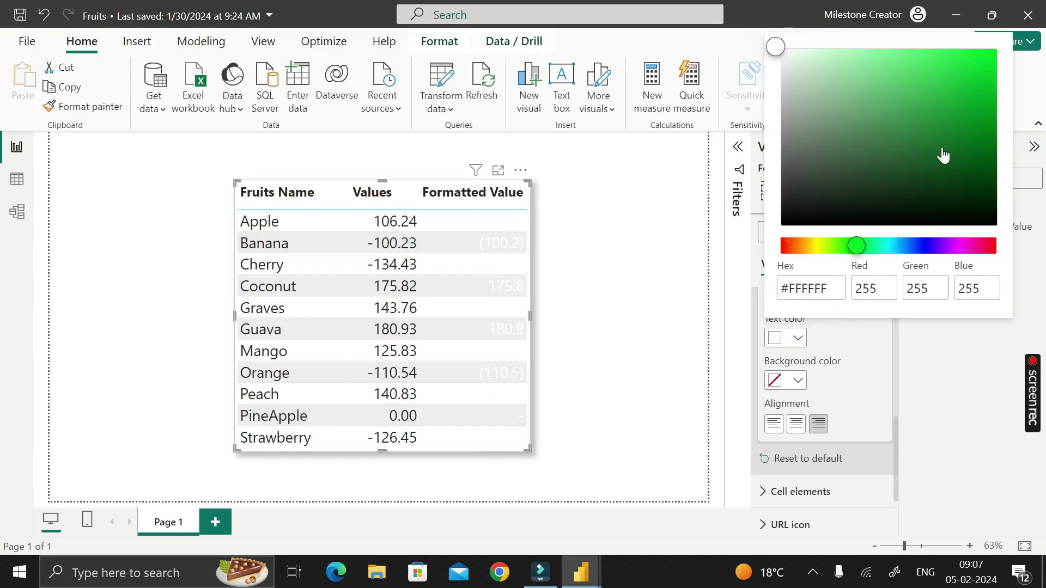
left_click(980, 56)
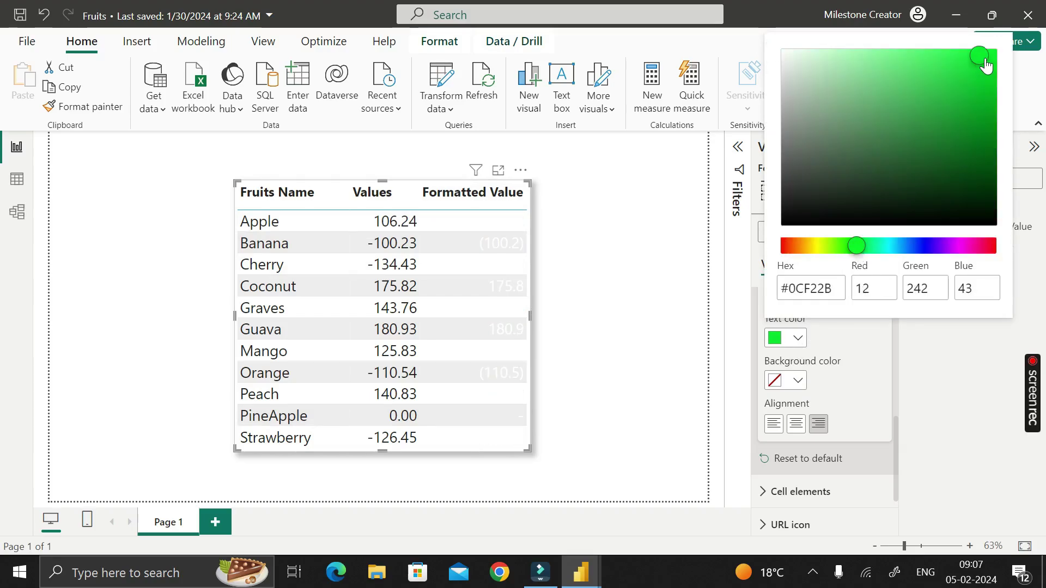
left_click(861, 342)
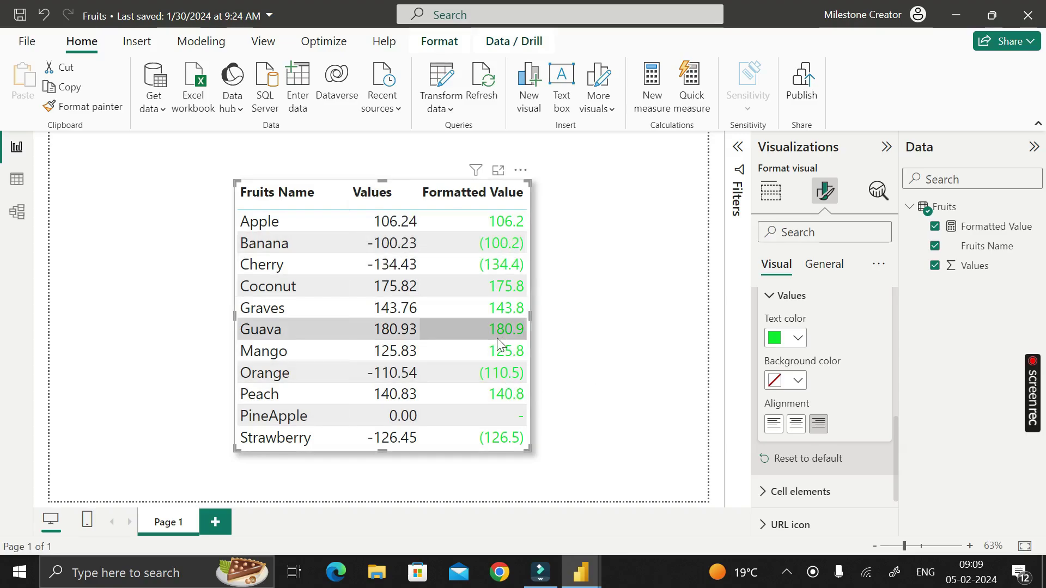
Open font color conditional formatting for the Formatted Value column of the table visual and use the Rules format style
left_click(770, 191)
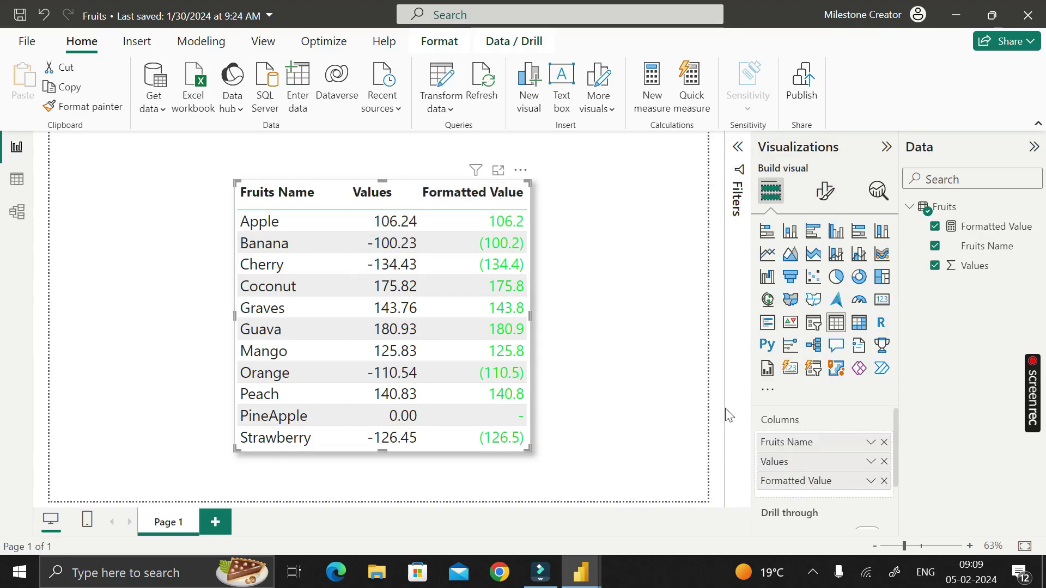
right_click(806, 483)
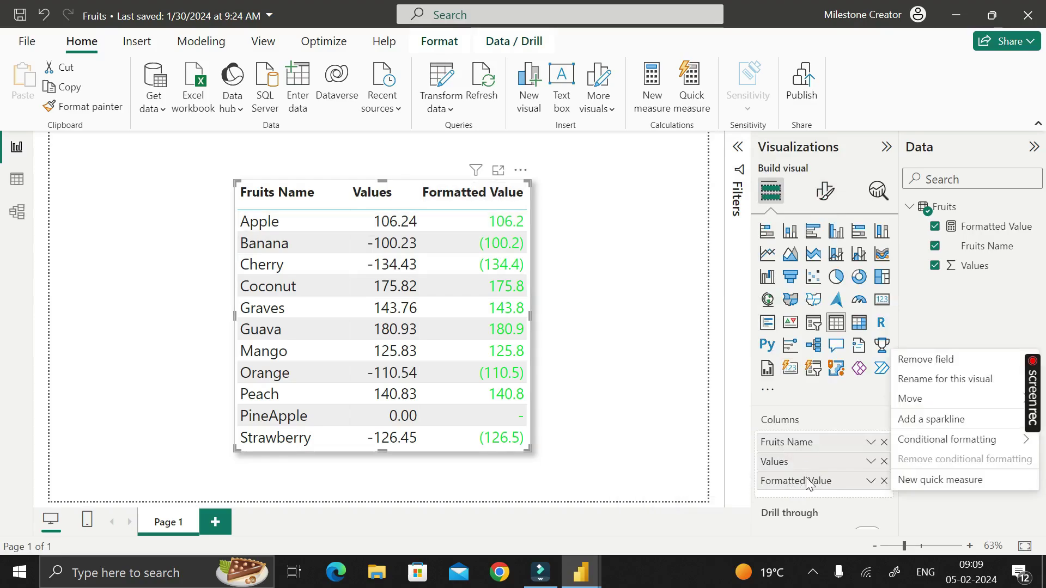
mouse_move(945, 445)
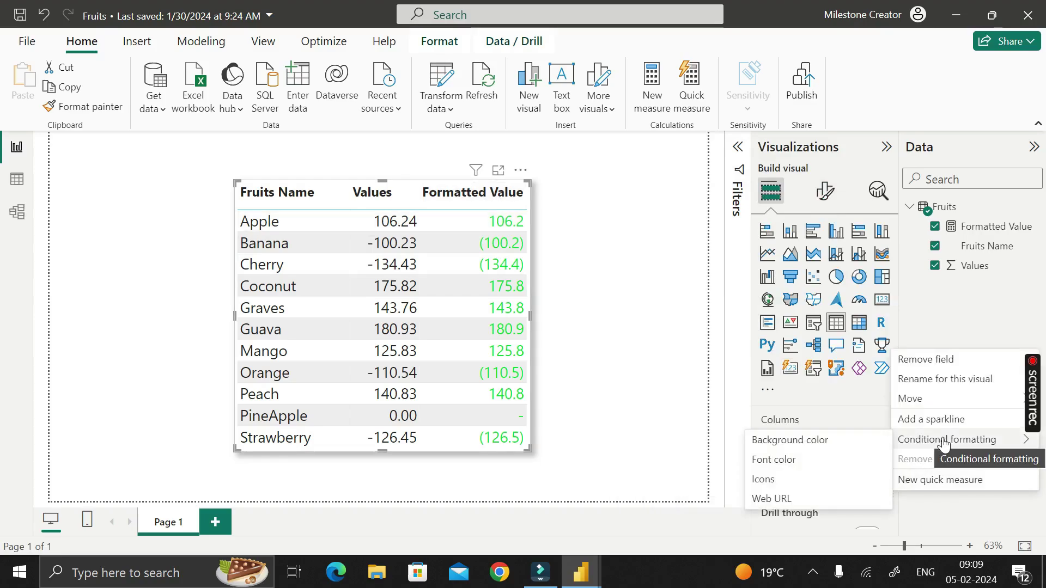
left_click(784, 467)
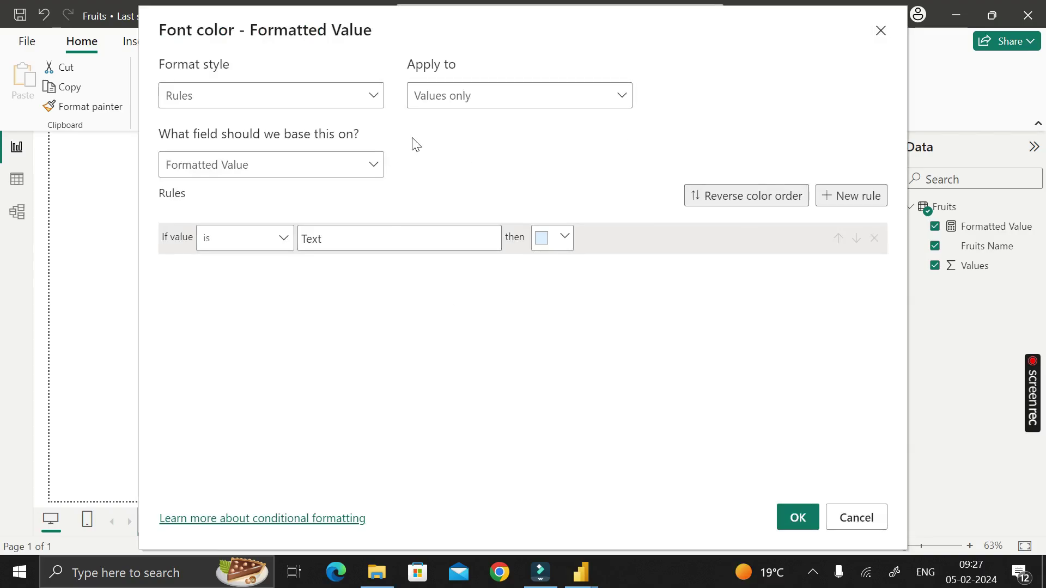
left_click(377, 101)
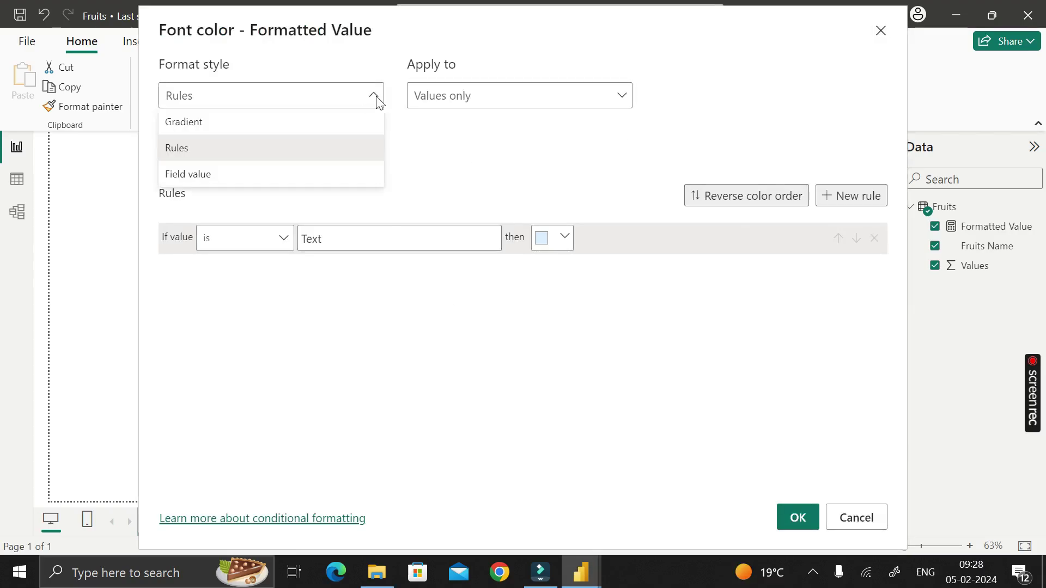
left_click(244, 154)
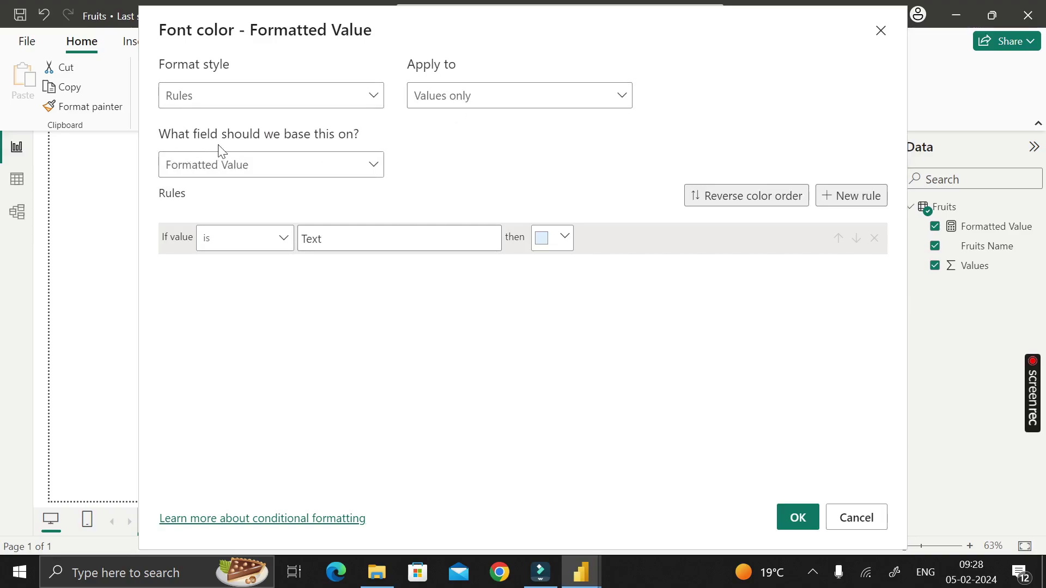
Base the font color rules on the Values field of the Fruits table
left_click(376, 170)
left_click(173, 221)
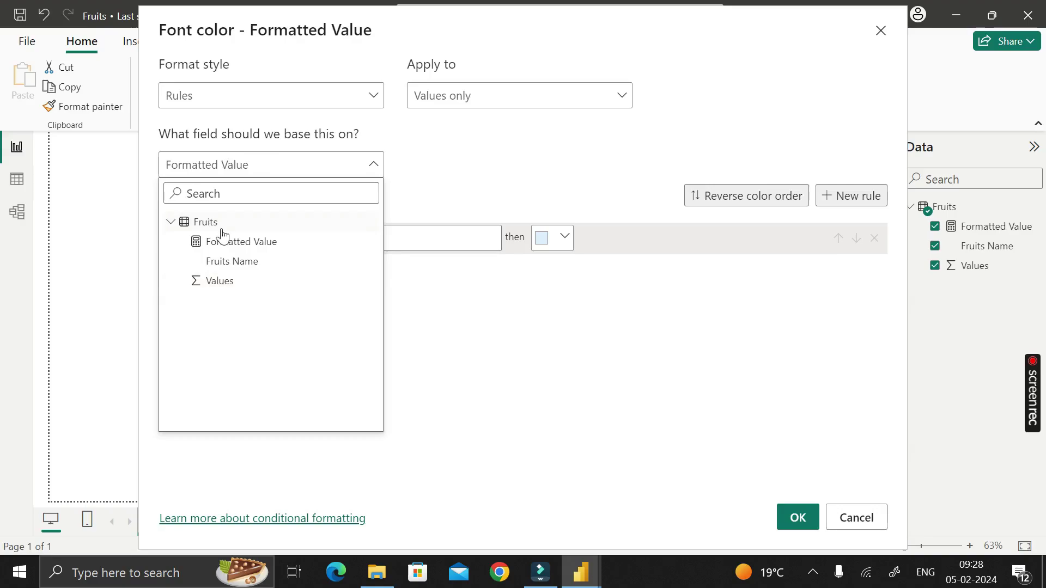
left_click(219, 283)
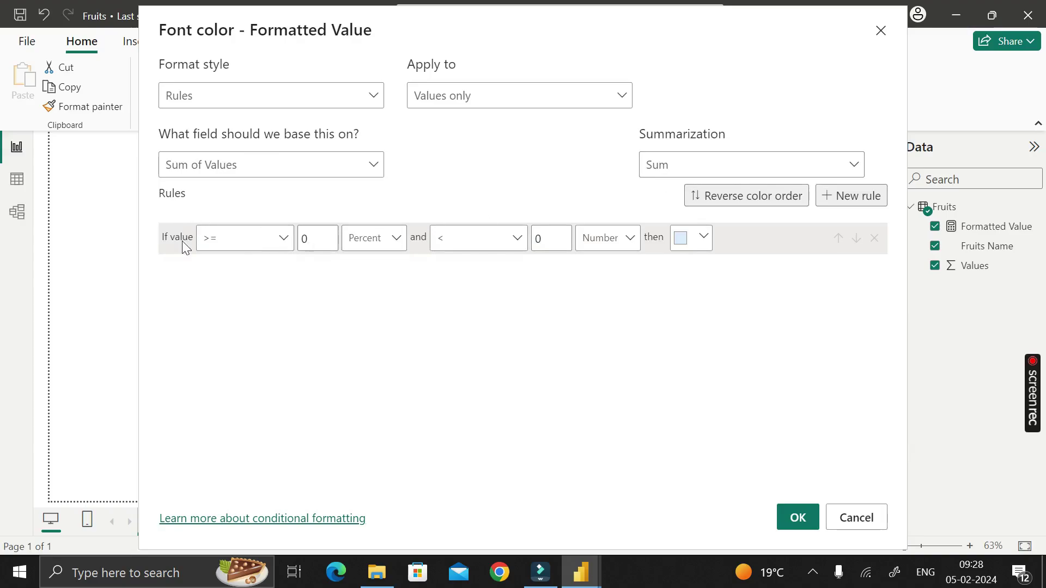
Set the rule's condition to values >= 0 Percent and < 0 Number
left_click(284, 239)
left_click(257, 291)
left_click(396, 246)
left_click(364, 294)
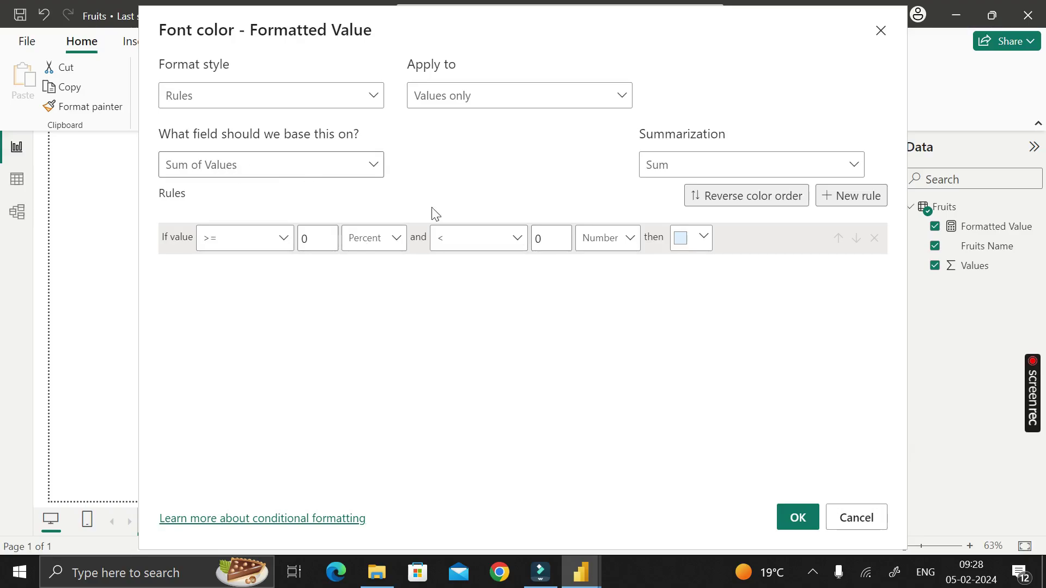
left_click(517, 238)
left_click(498, 256)
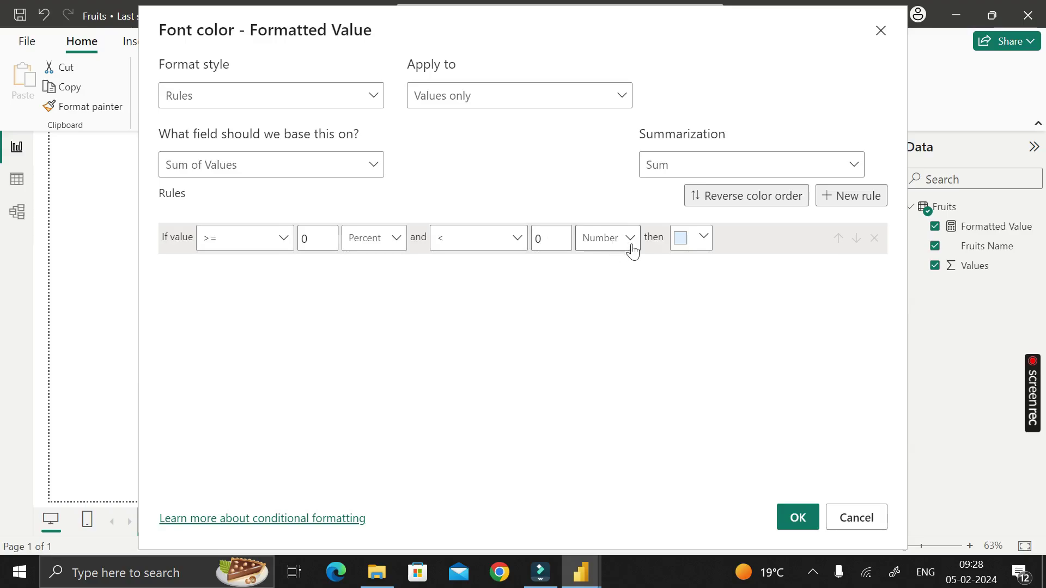
Set the rule's font color to the red from the recent colors and apply the conditional formatting
left_click(705, 239)
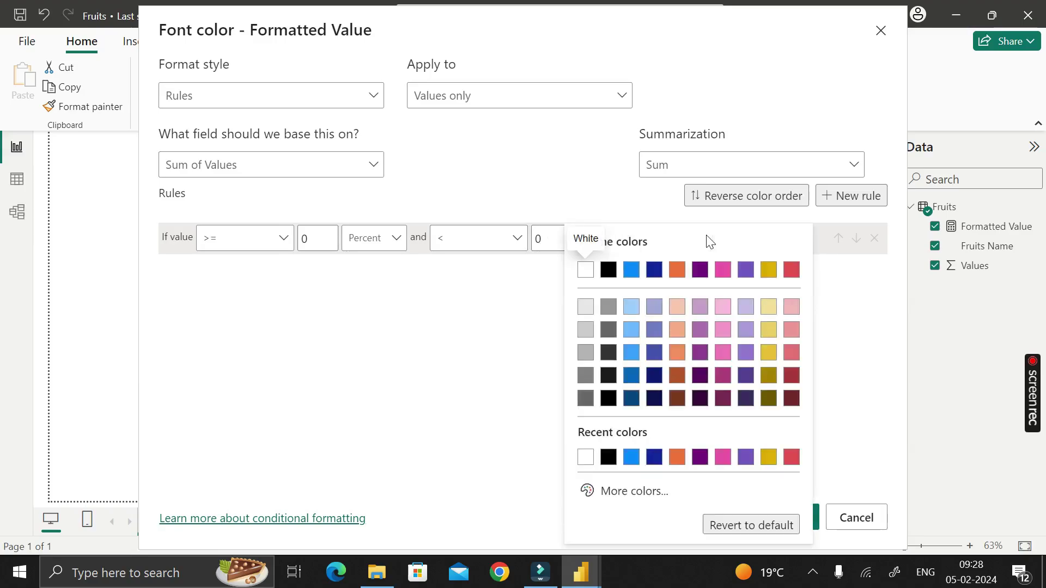
left_click(791, 458)
left_click(797, 520)
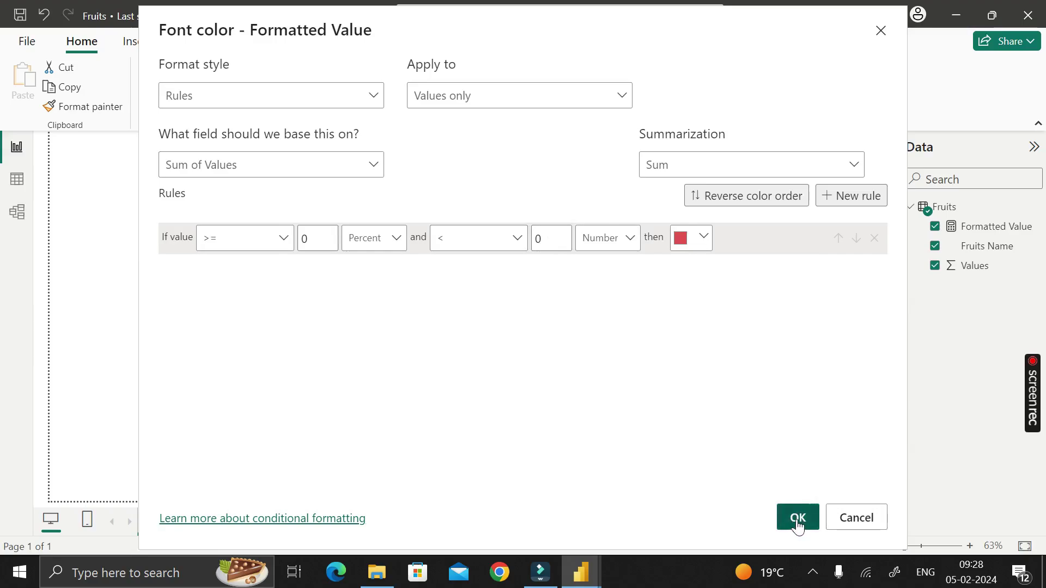